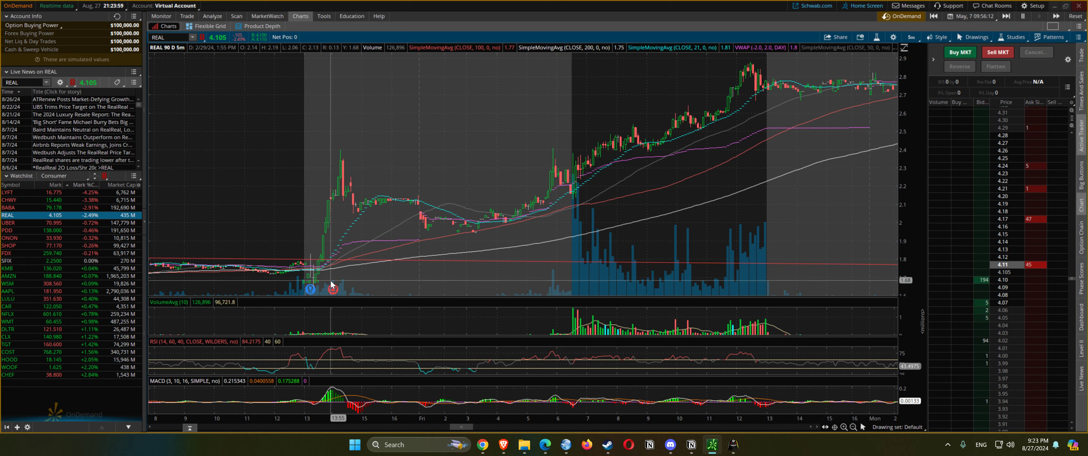
Start a trendline on the REAL 5-minute chart from the earnings-day bar toward the pullback lows
right_click(314, 286)
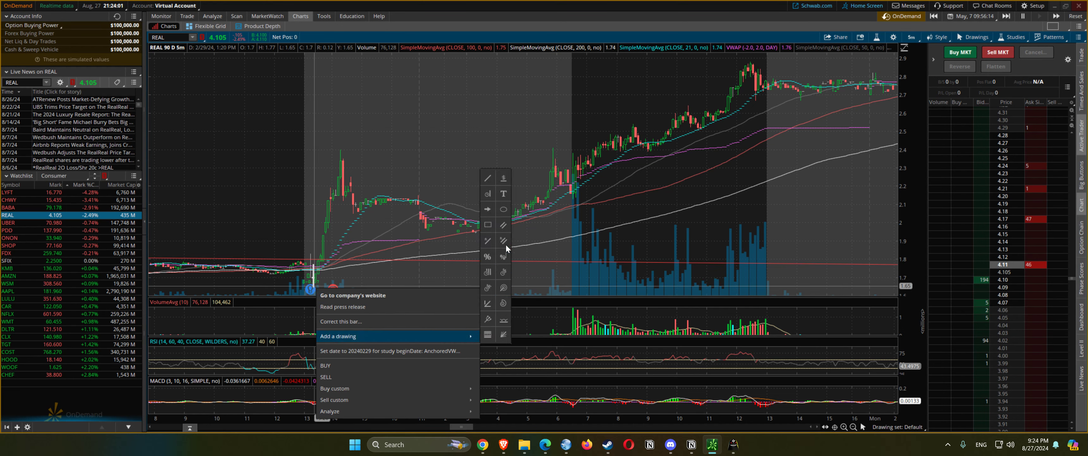
left_click(489, 179)
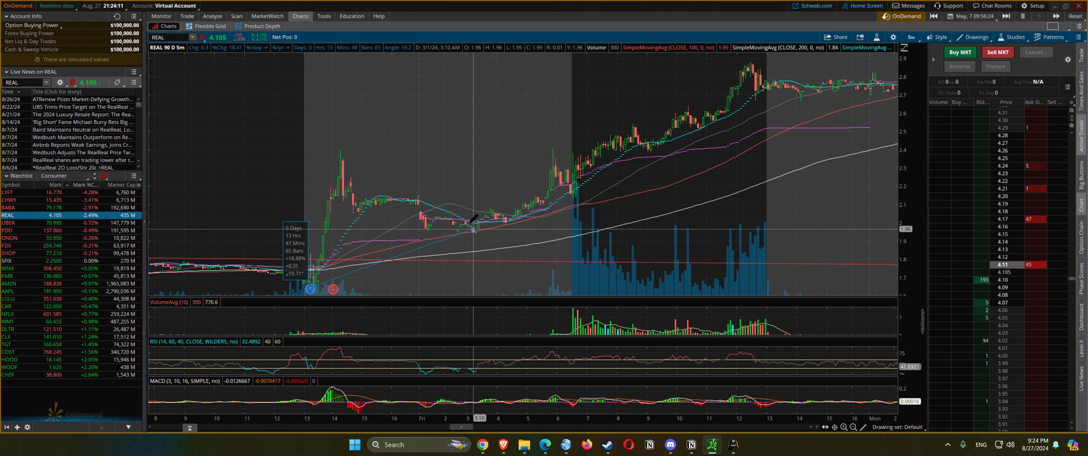
Cancel the trendline and draw a Fibonacci retracement from the earnings-day low to the spike high, then select it
right_click(435, 123)
right_click(369, 153)
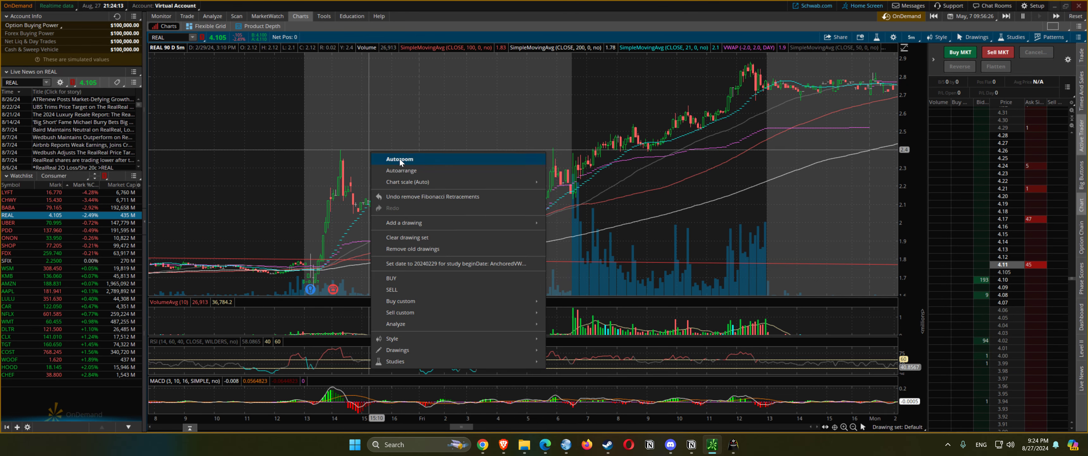
mouse_move(500, 221)
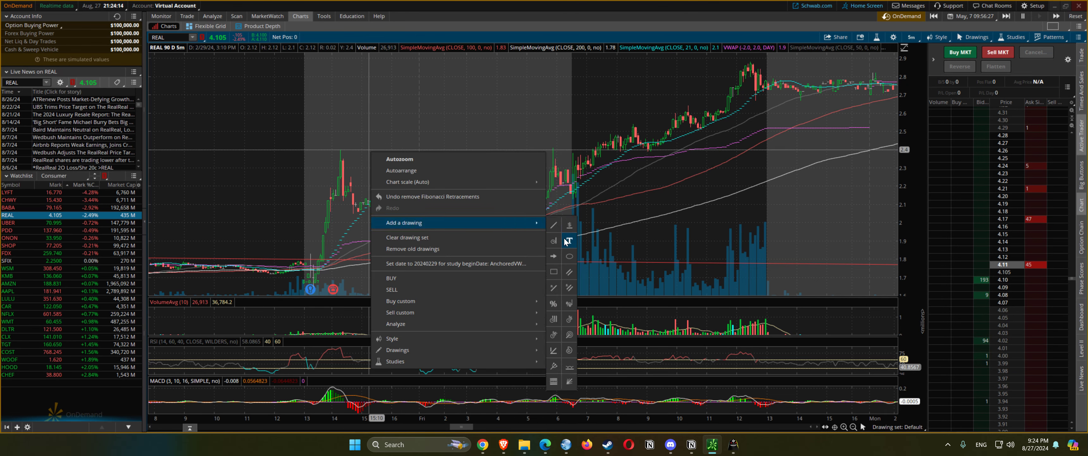
left_click(557, 303)
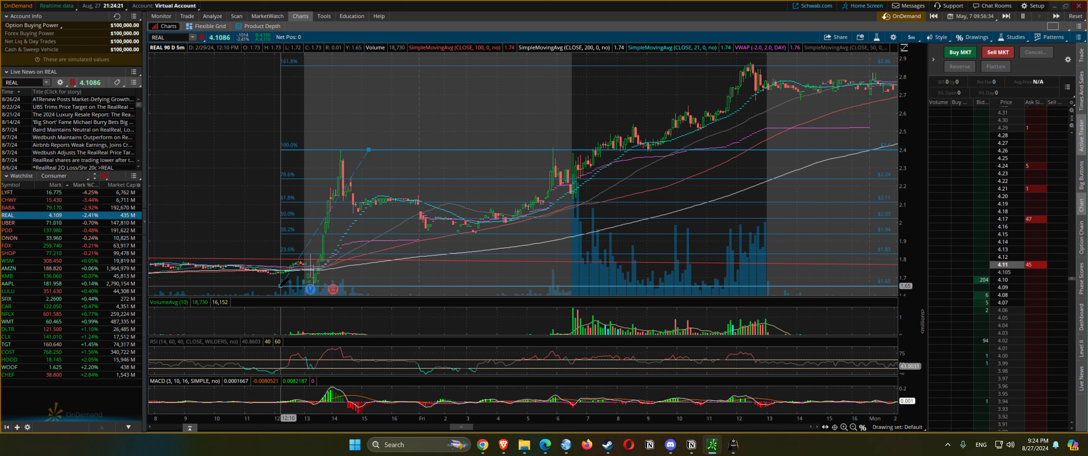
left_click(282, 287)
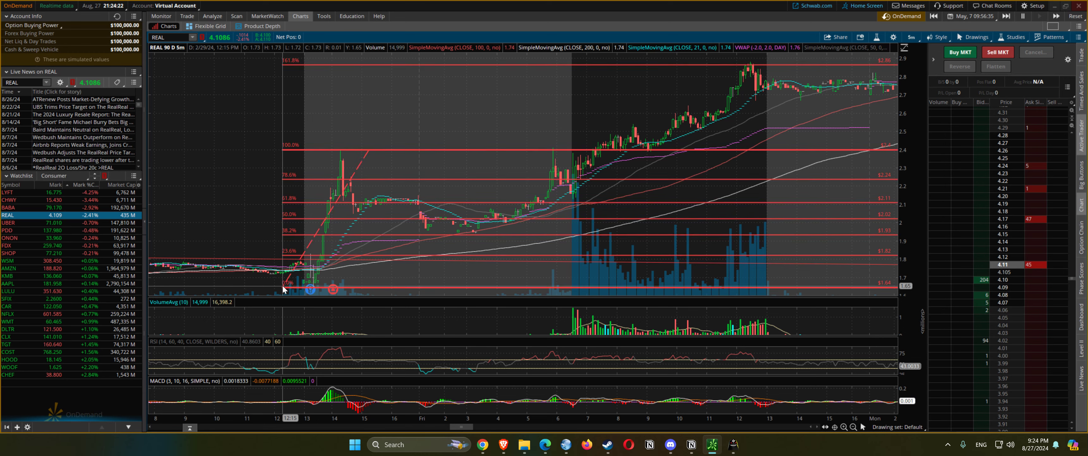
left_click(463, 231)
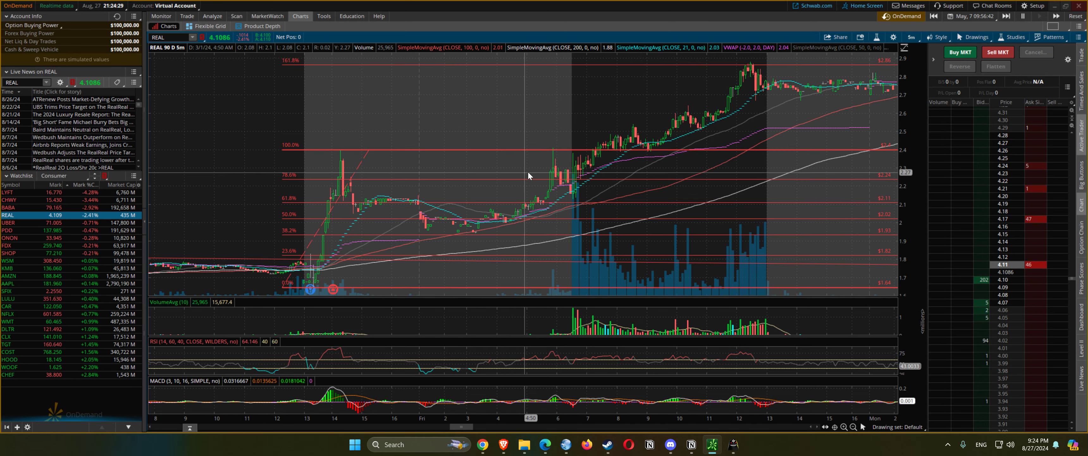
left_click(588, 150)
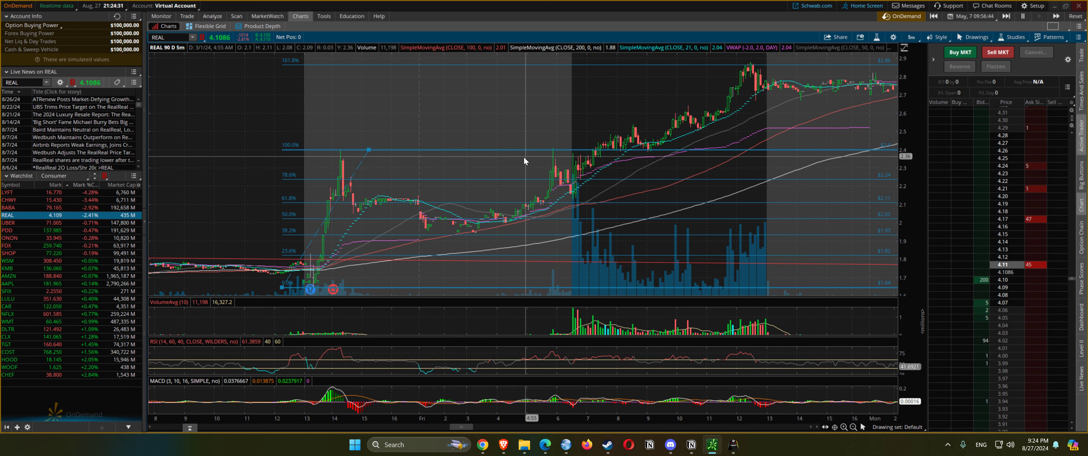
Delete the Fibonacci retracement and zoom into the March 1 early-morning bars
key("Delete")
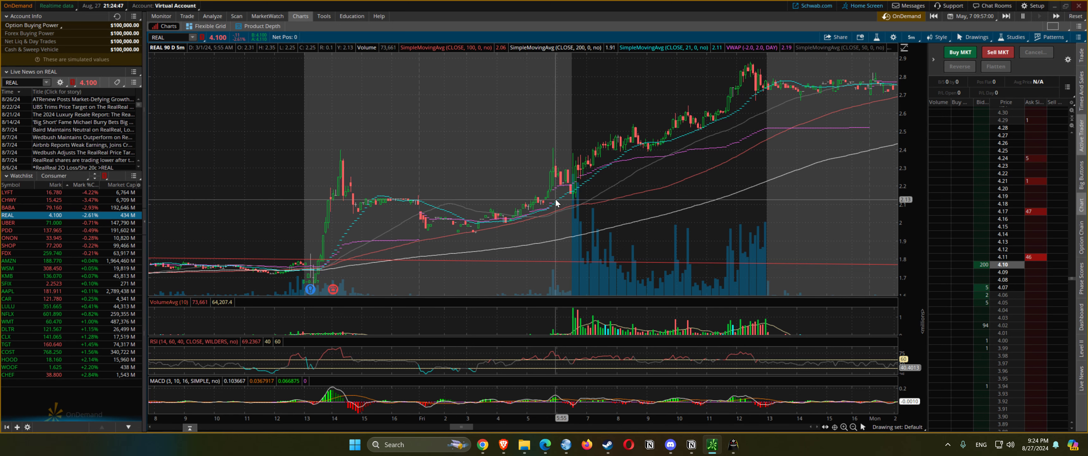
left_click_drag(522, 212, 648, 214)
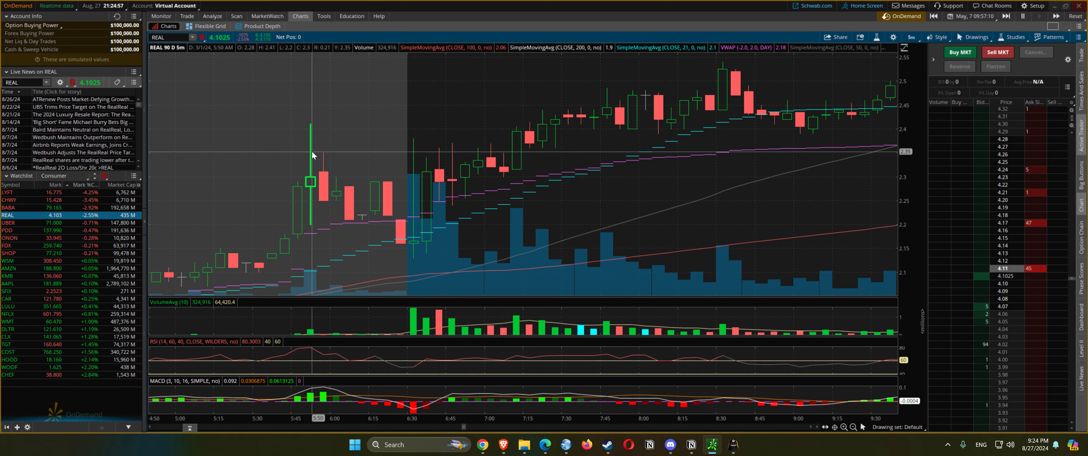
Pan forward and zoom in on the bars from Thursday 13:45 through Friday 13:00
scroll(498, 115, "down", 10)
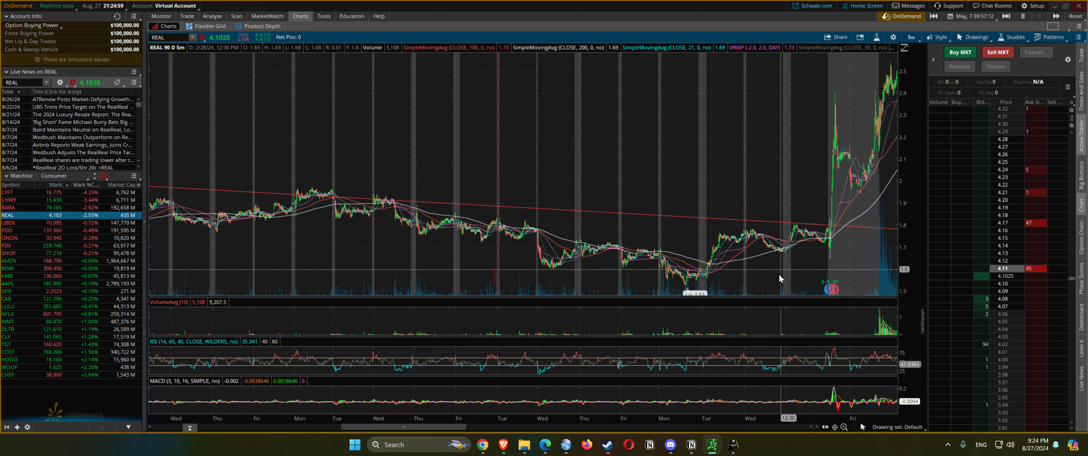
left_click_drag(451, 429, 527, 421)
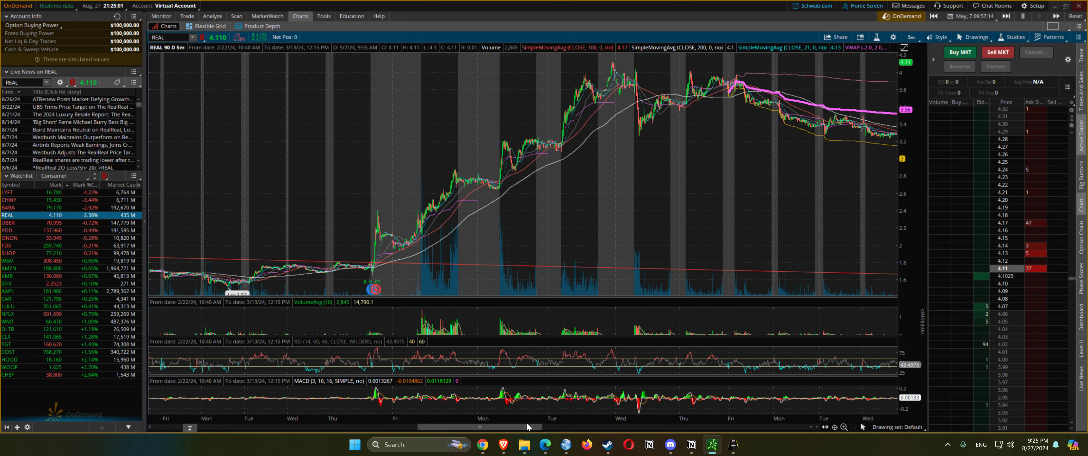
scroll(466, 201, "up", 5)
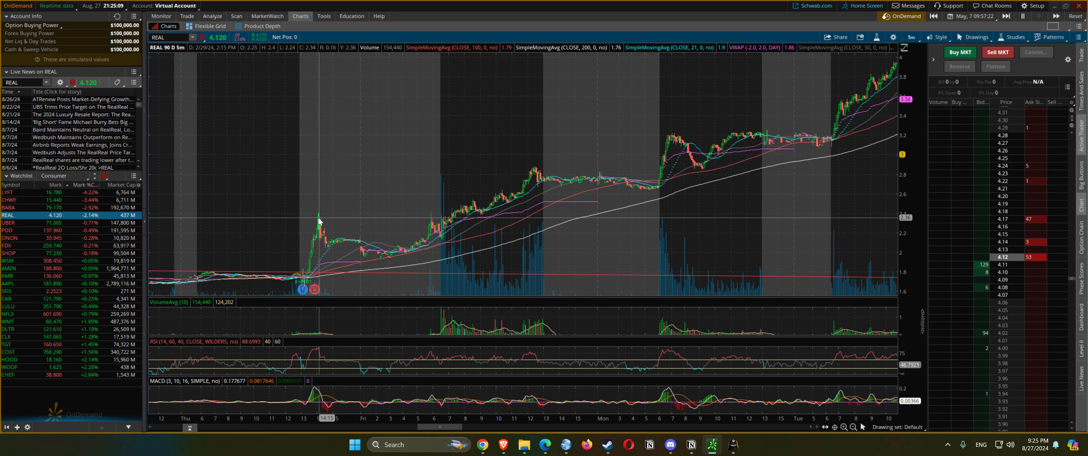
left_click_drag(313, 224, 544, 218)
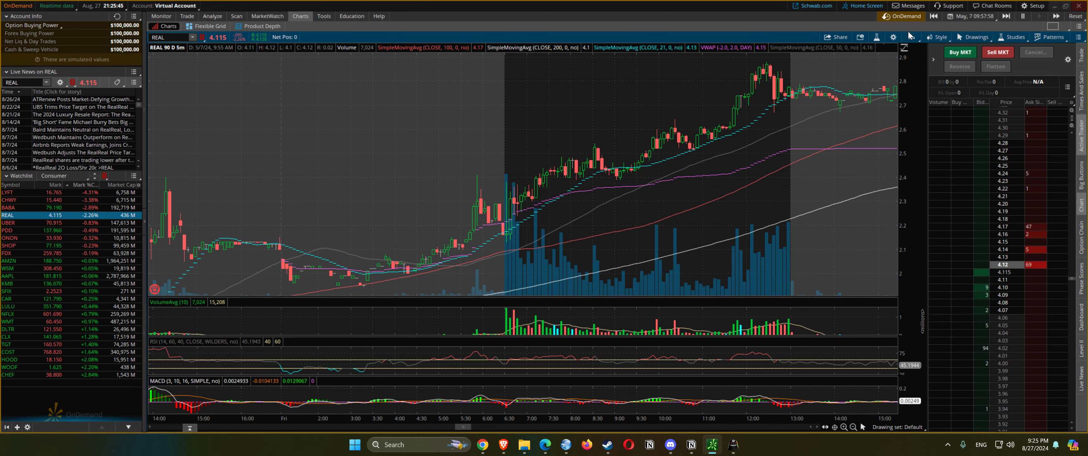
Cancel a trendline started from the breakout bar, then zoom out and pan to later dates
right_click(511, 239)
mouse_move(611, 260)
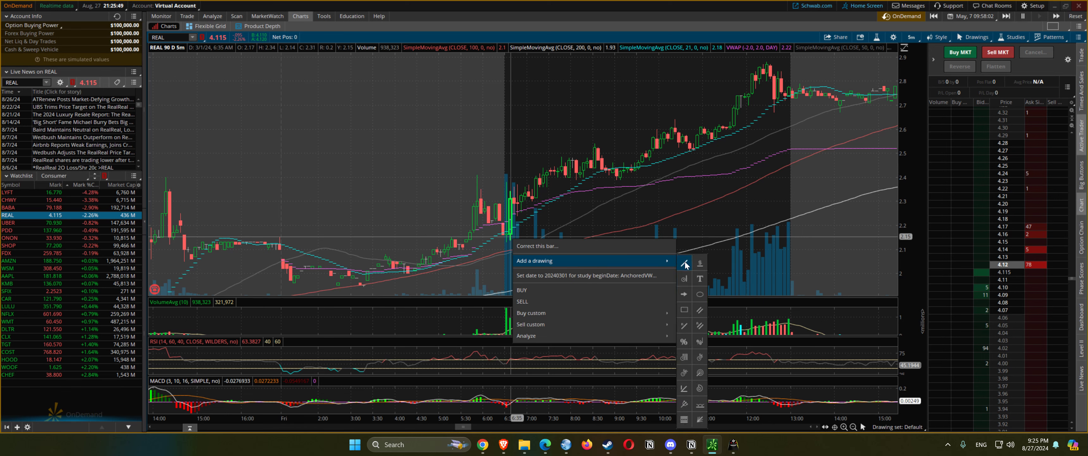
left_click(685, 264)
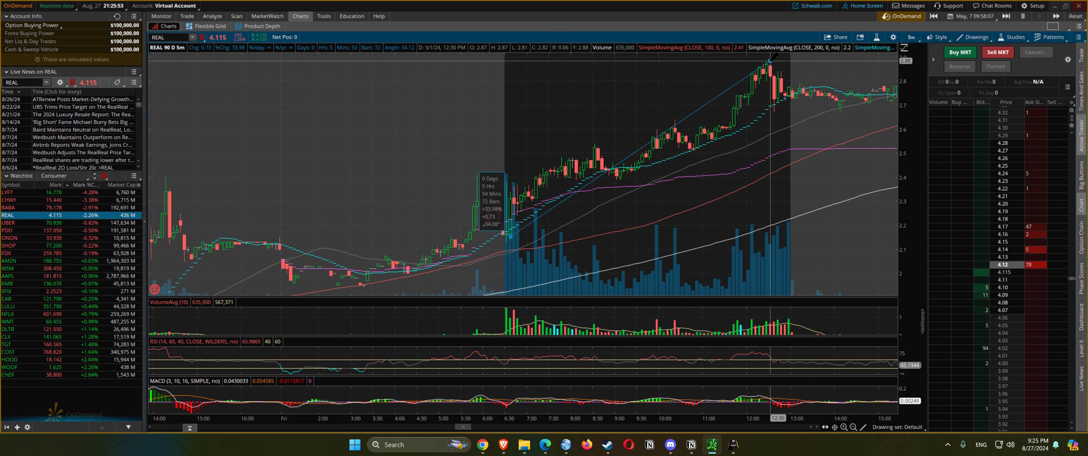
right_click(771, 59)
key("Escape")
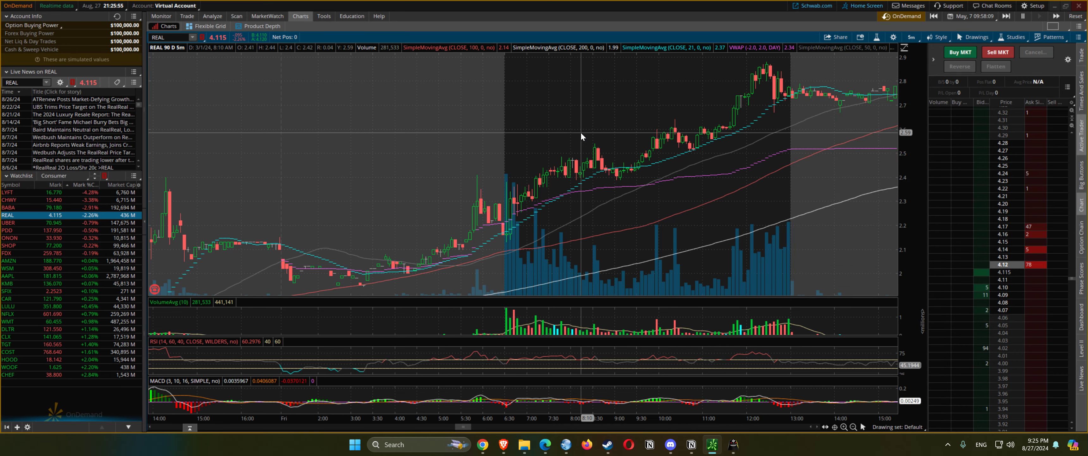
scroll(581, 131, "down", 5)
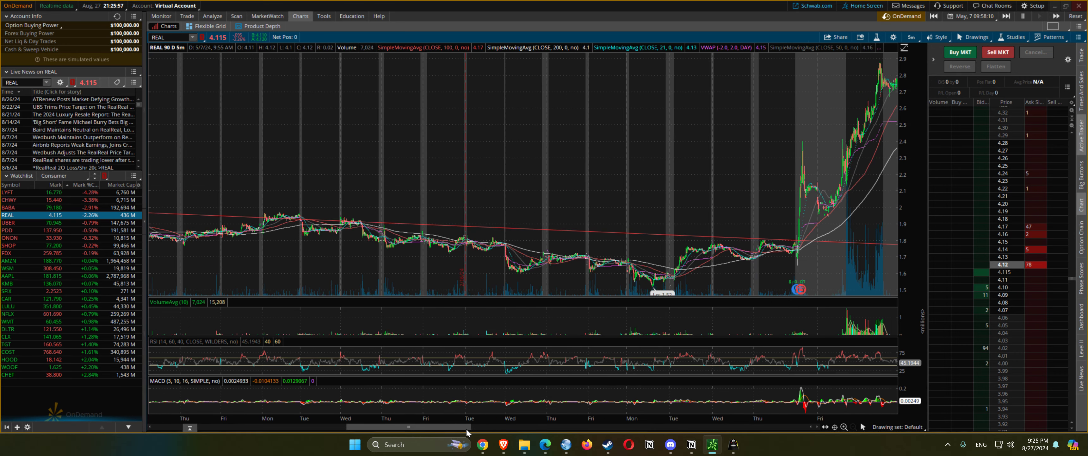
left_click_drag(467, 429, 527, 430)
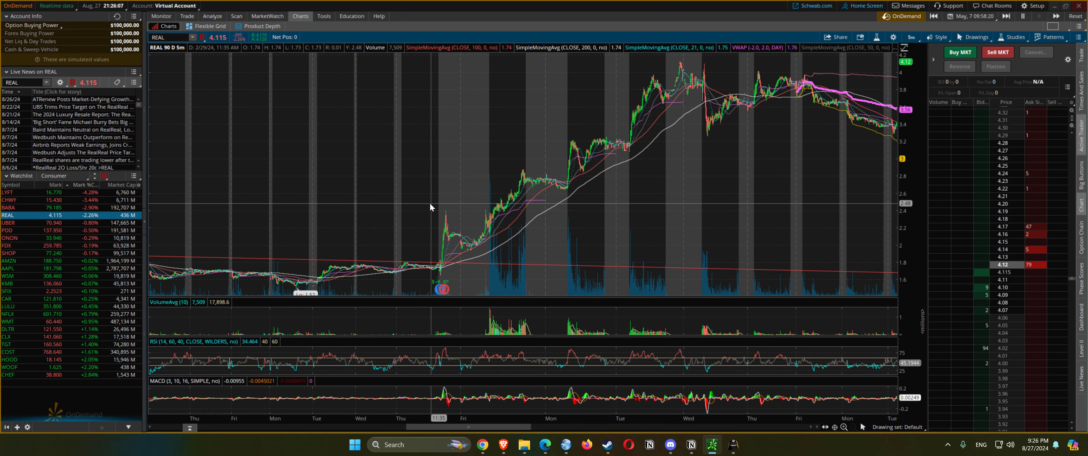
Zoom into the post-earnings days, the March 4 5:35–9:40 AM span, then the Monday–Tuesday bars
left_click_drag(430, 204, 673, 189)
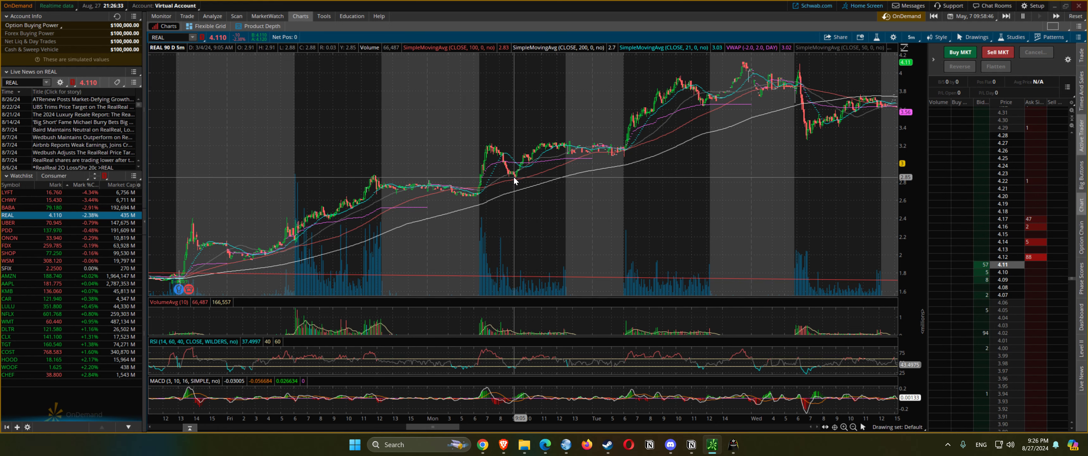
mouse_move(468, 186)
left_mouse_down()
mouse_move(523, 202)
mouse_move(574, 201)
left_mouse_up()
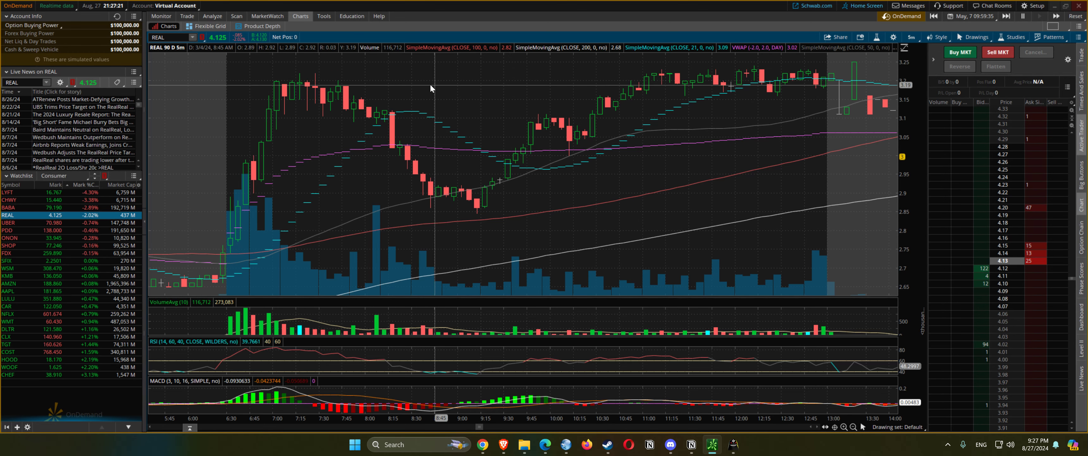
scroll(483, 85, "down", 10)
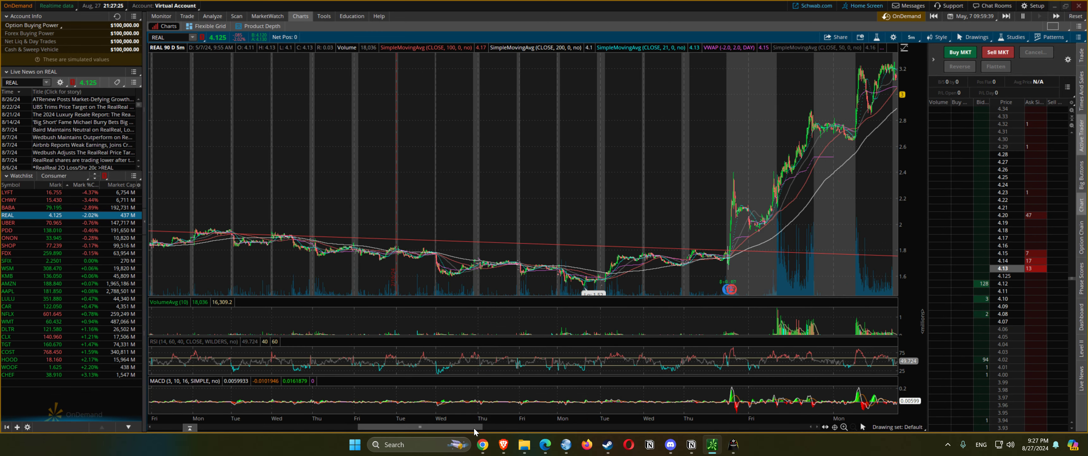
left_click_drag(474, 428, 545, 313)
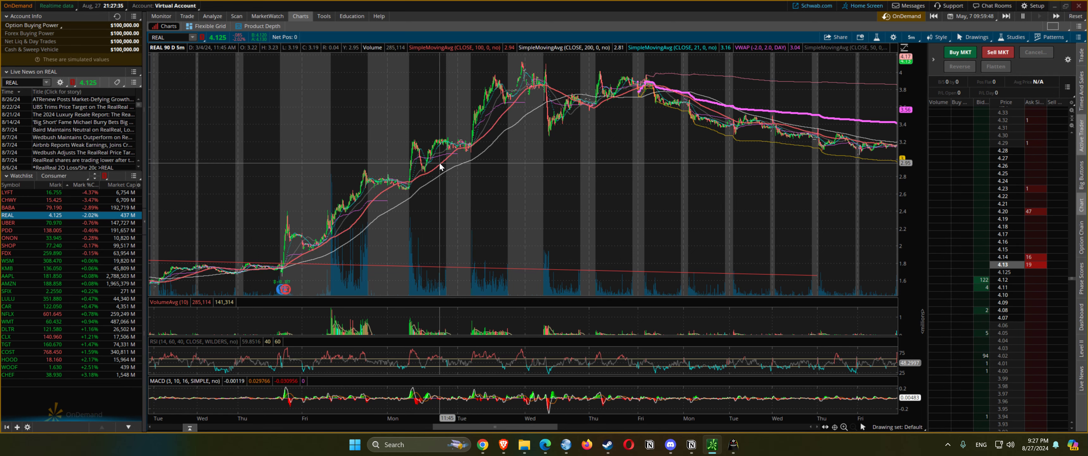
left_click_drag(397, 165, 516, 160)
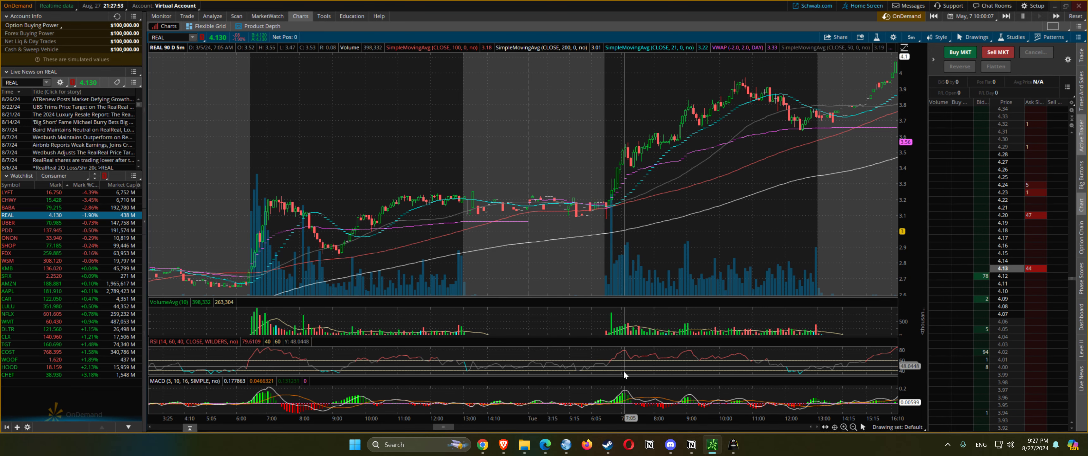
Pan through late February and early March, then zoom out to the full 90-day range
scroll(443, 424, "up", 10)
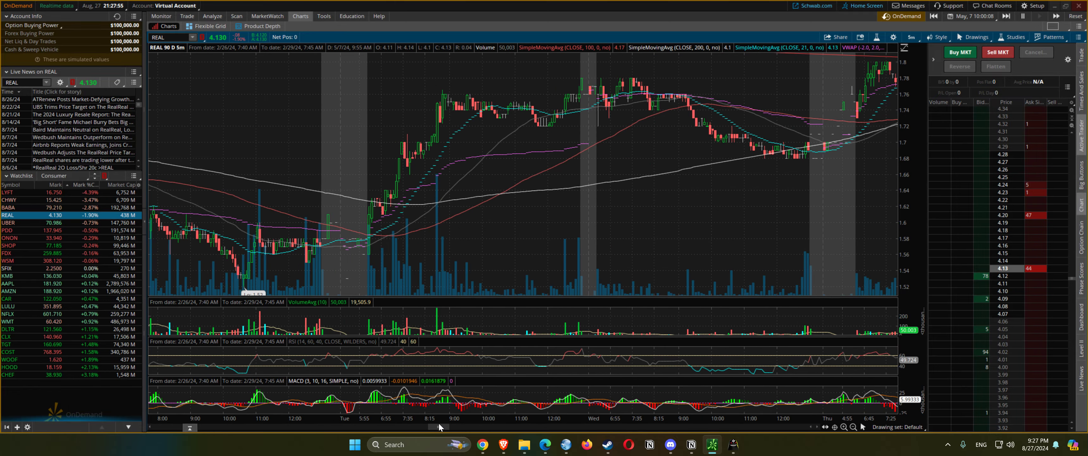
scroll(446, 420, "down", 5)
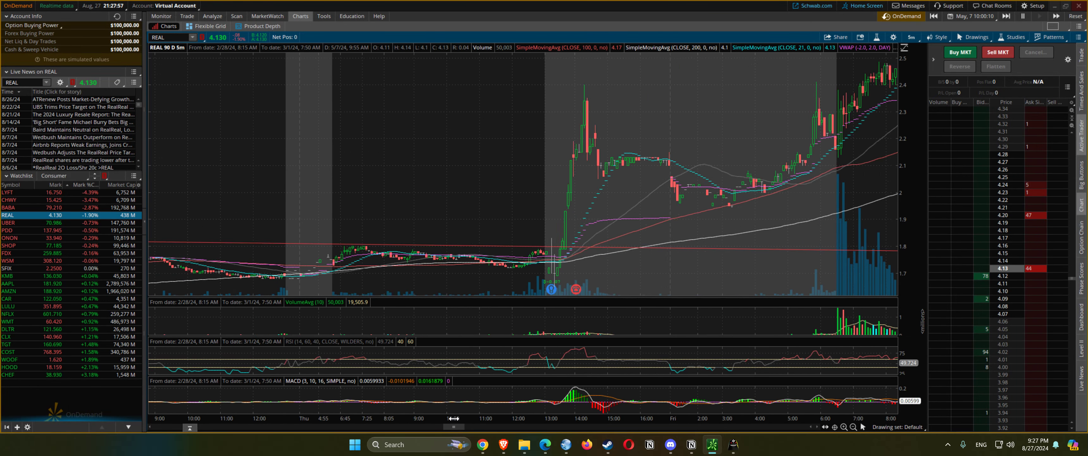
scroll(465, 417, "up", 1)
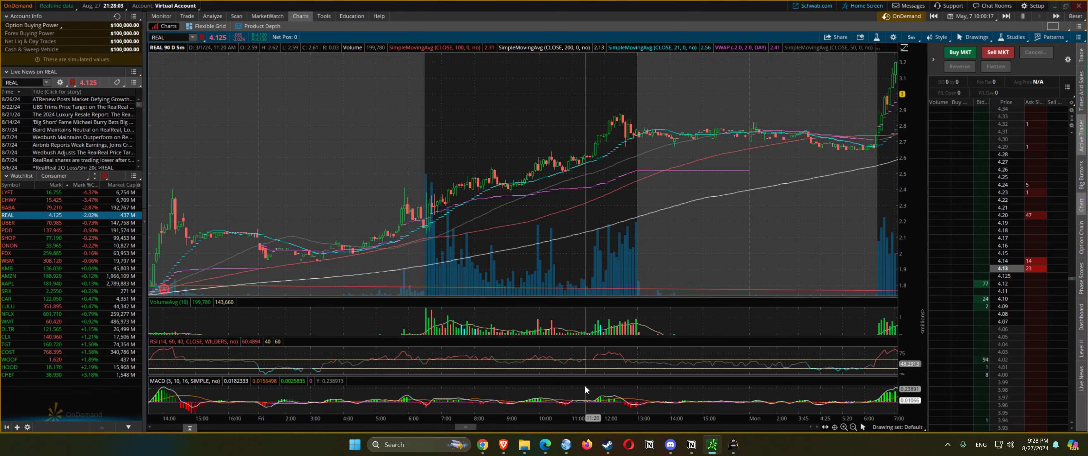
left_click_drag(467, 424, 494, 424)
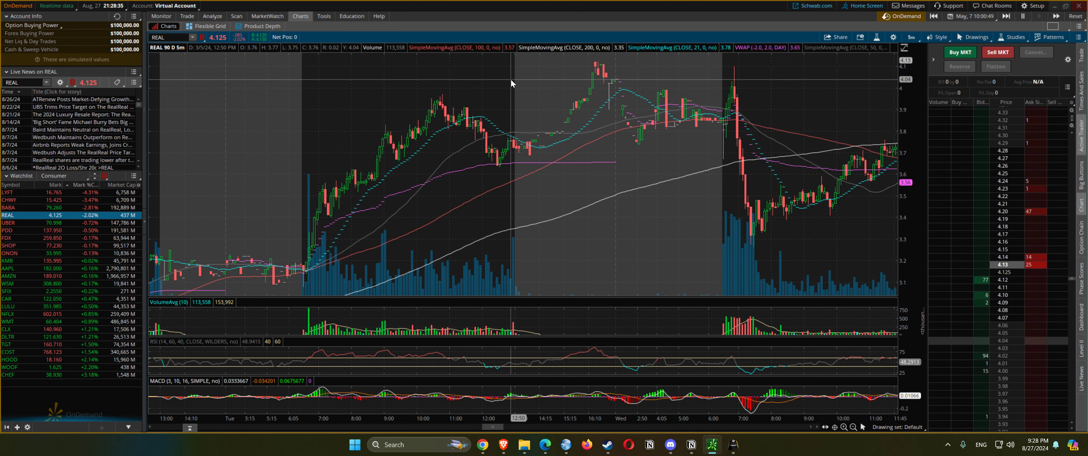
scroll(511, 78, "down", 5)
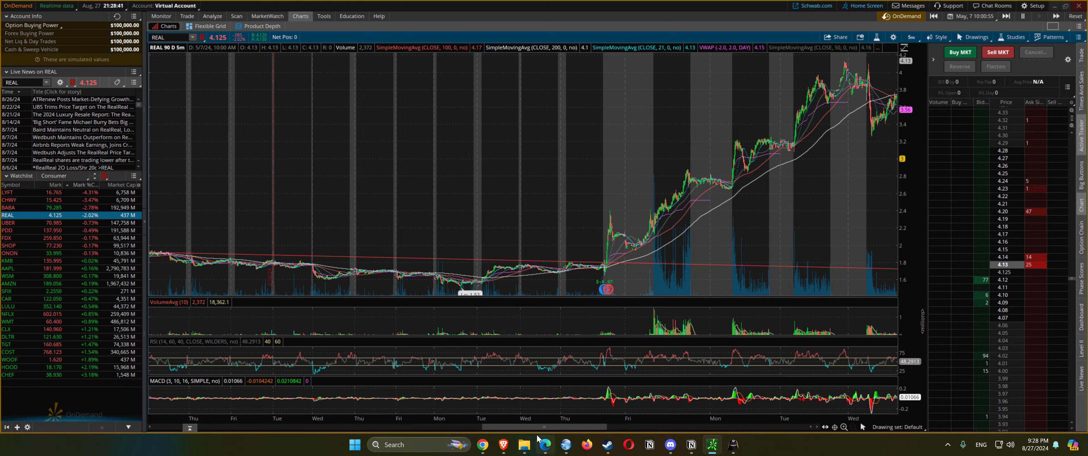
left_click_drag(566, 429, 548, 408)
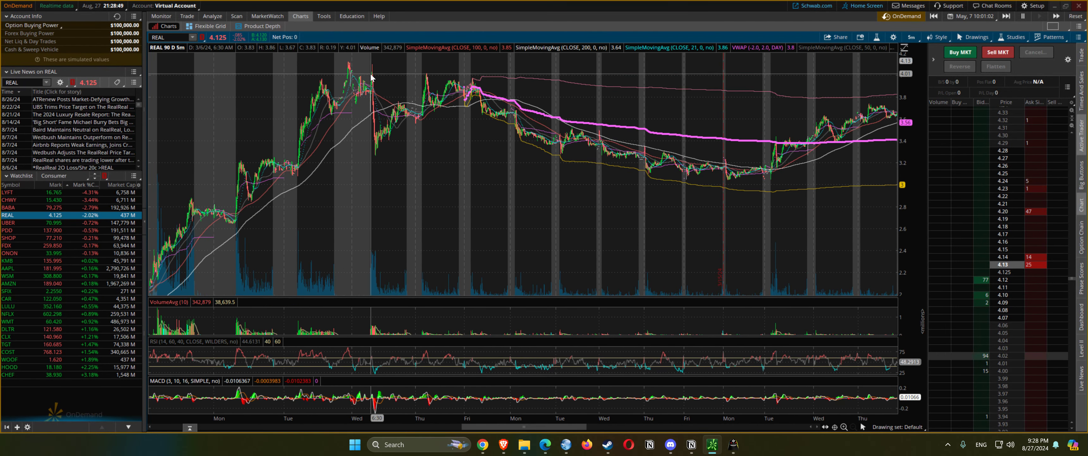
left_click_drag(273, 173, 473, 168)
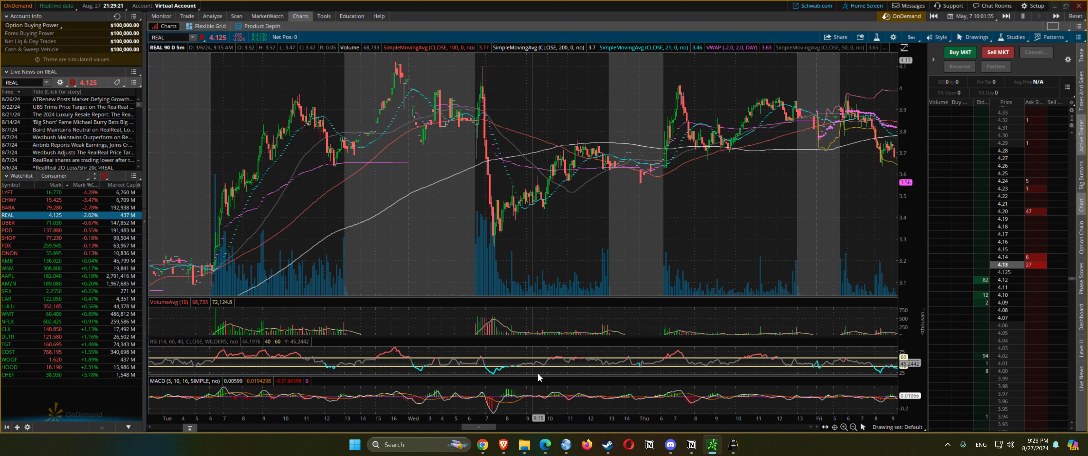
scroll(483, 428, "up", 10)
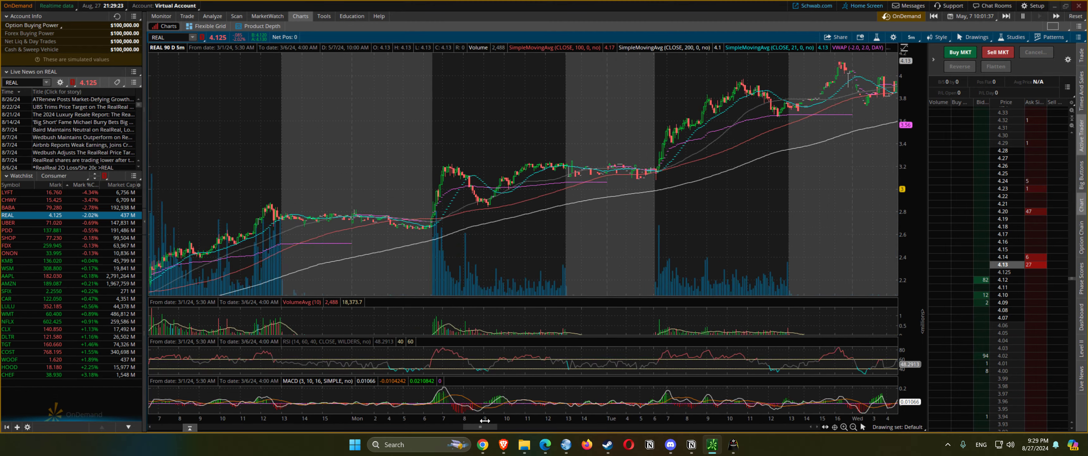
scroll(490, 419, "up", 3)
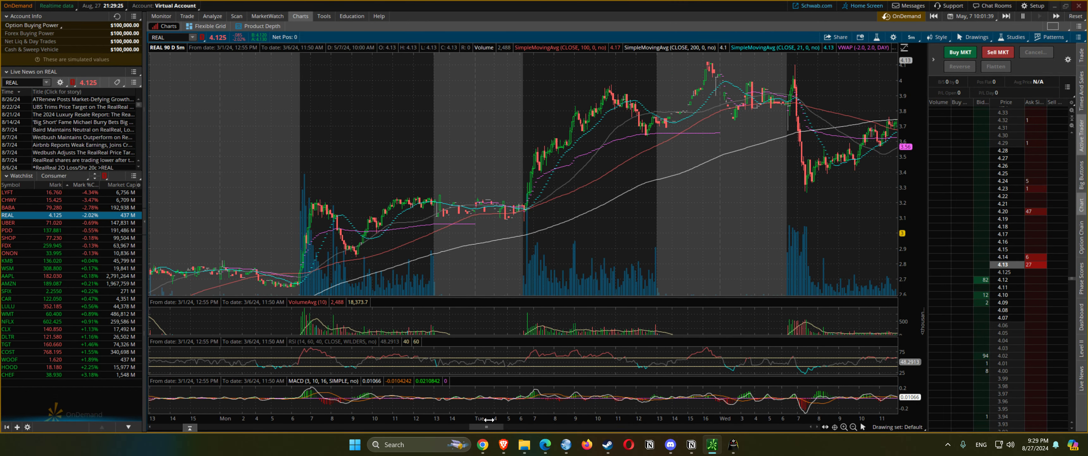
left_click_drag(513, 247, 672, 214)
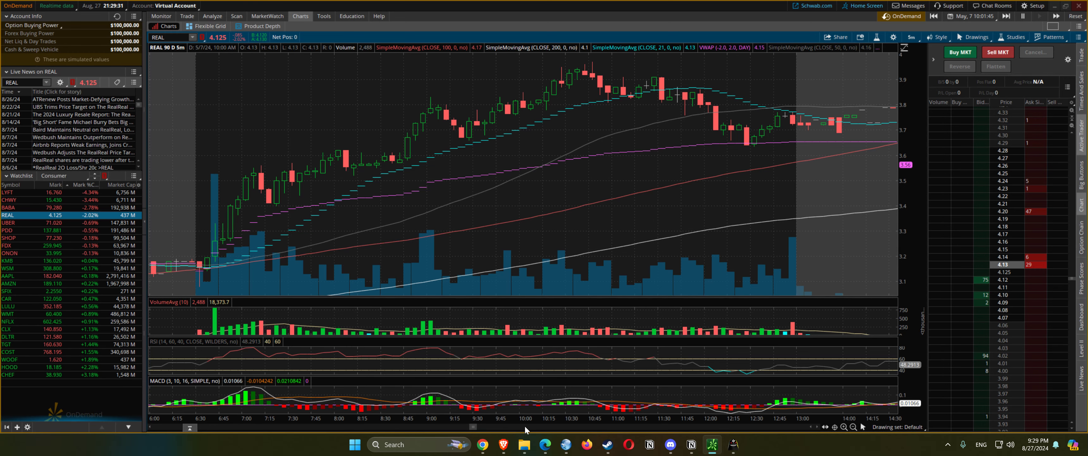
scroll(599, 234, "down", 5)
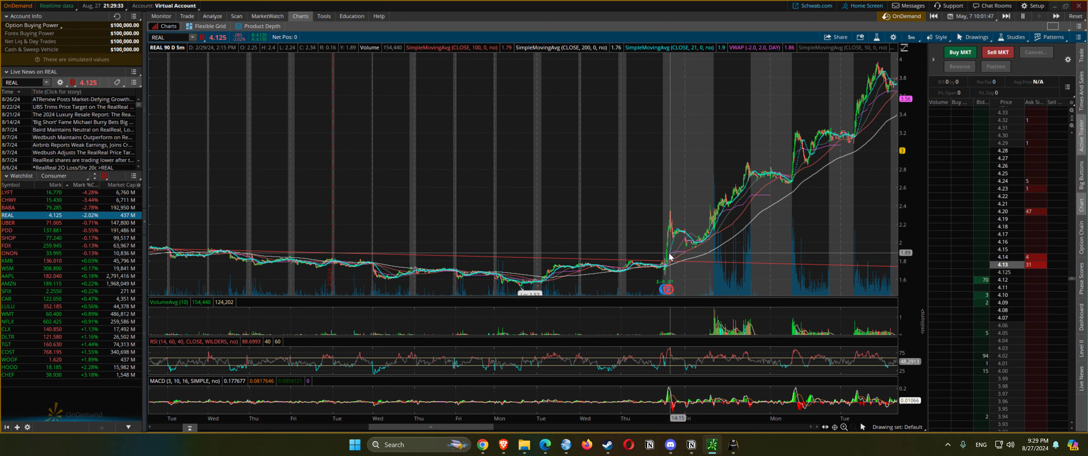
left_click_drag(697, 227, 896, 220)
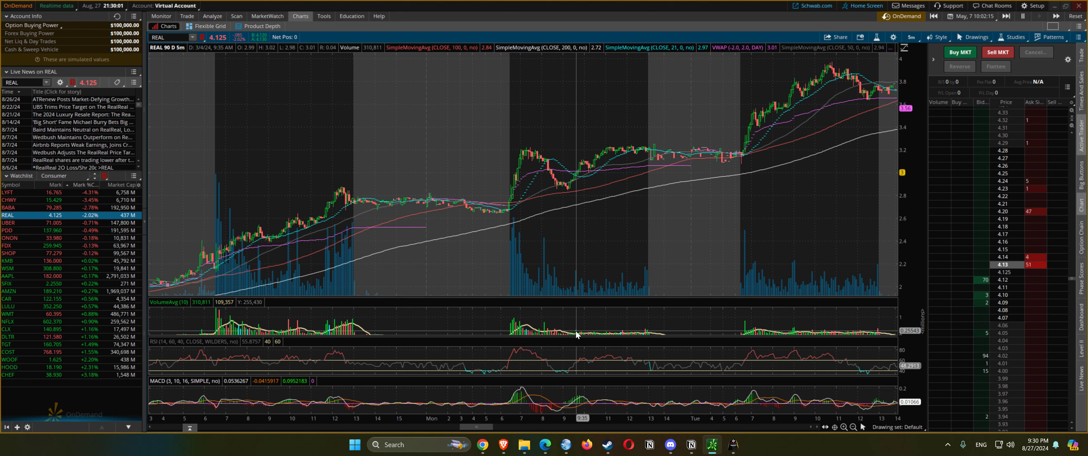
left_click_drag(505, 164, 674, 167)
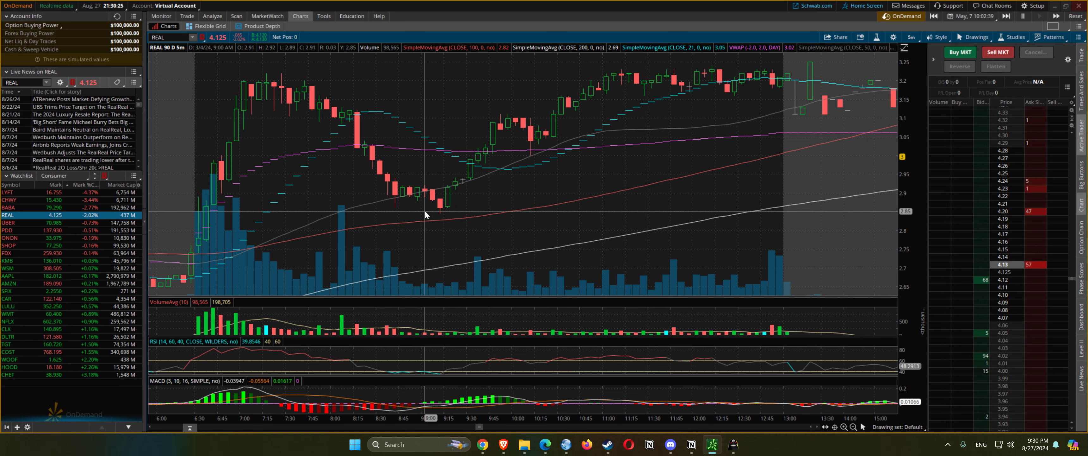
scroll(773, 188, "down", 5)
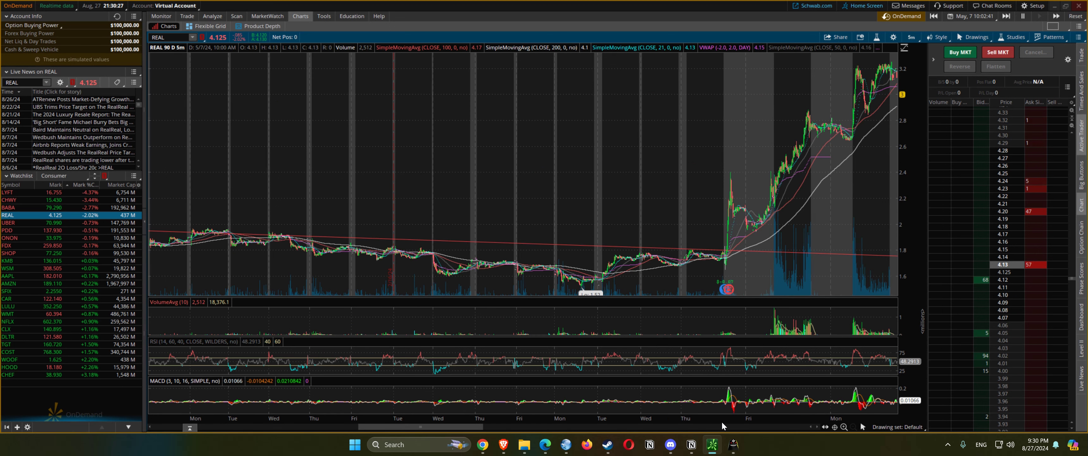
Pan the 5-minute chart and zoom into the Monday-to-Wednesday breakout bars
left_click_drag(472, 430, 570, 417)
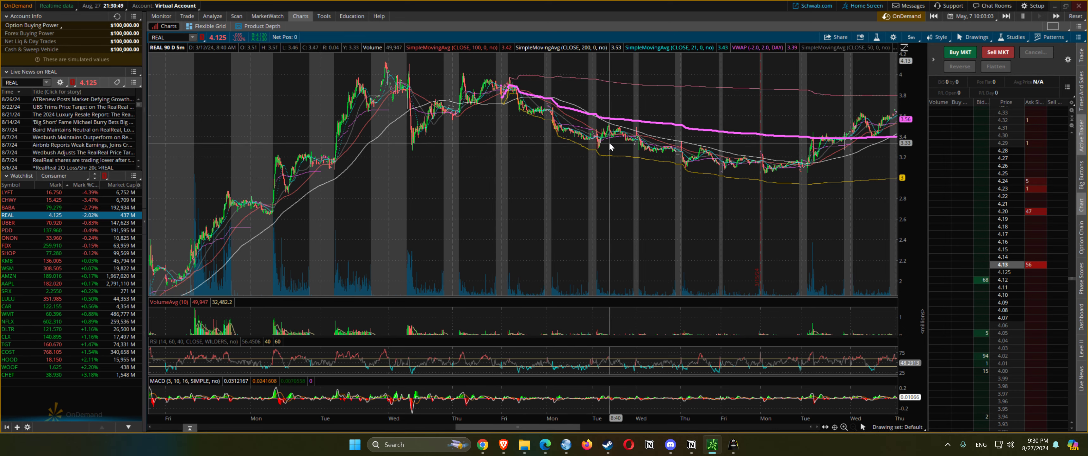
left_click_drag(573, 429, 605, 419)
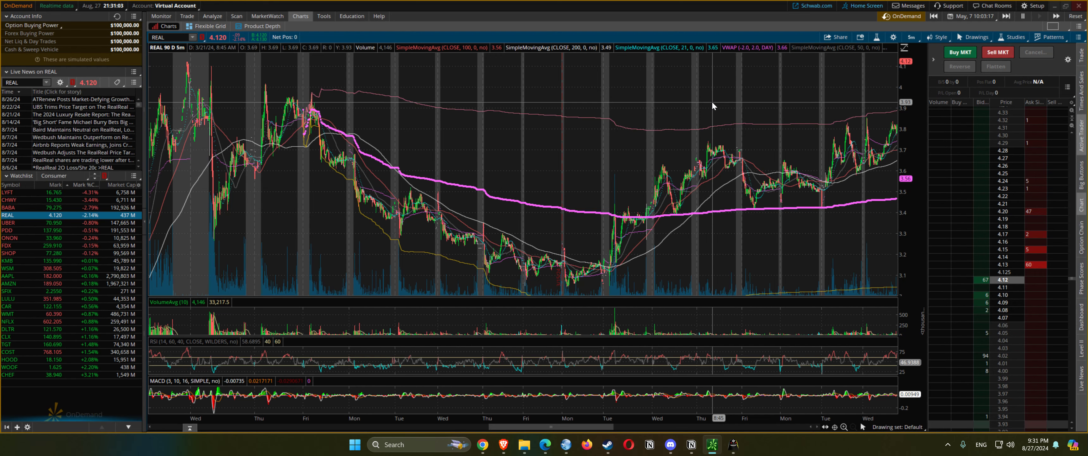
mouse_move(599, 427)
left_mouse_down()
mouse_move(569, 426)
mouse_move(582, 426)
left_mouse_up()
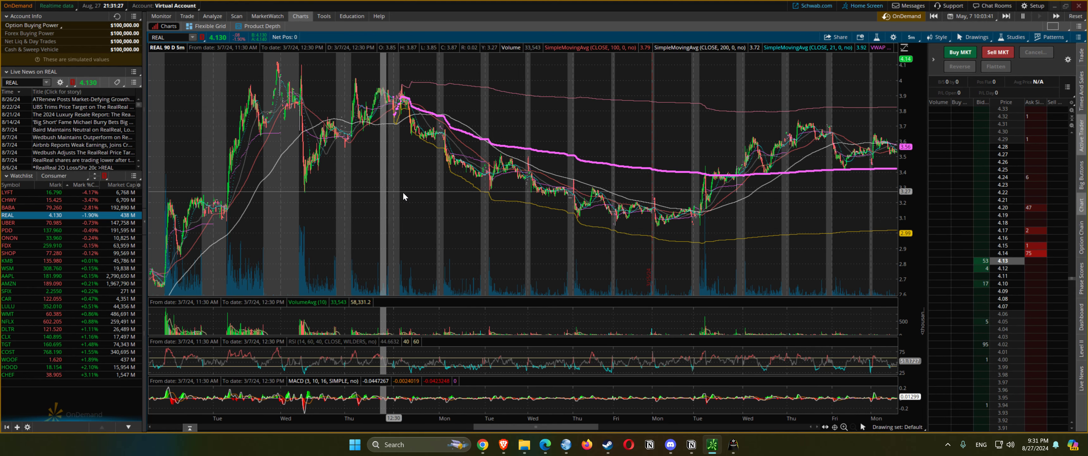
scroll(484, 220, "up", 3)
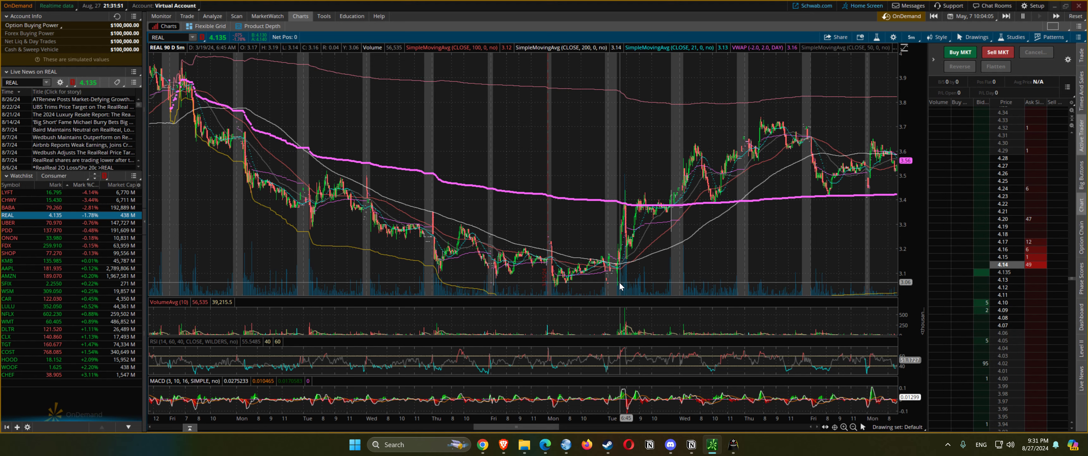
left_click_drag(535, 275, 680, 262)
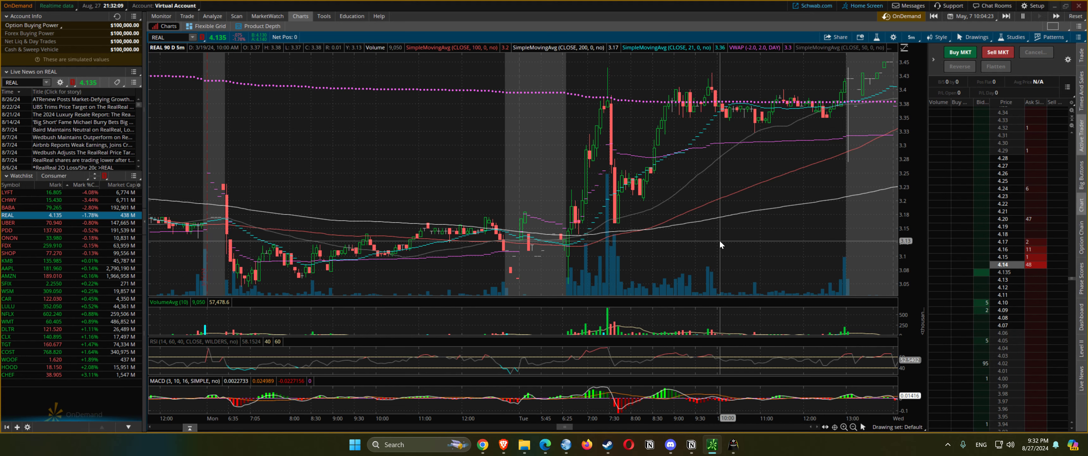
Zoom into the 3/14–3/21 bars and the Tuesday–Wednesday breakout, then pan to later March
scroll(723, 262, "down", 5)
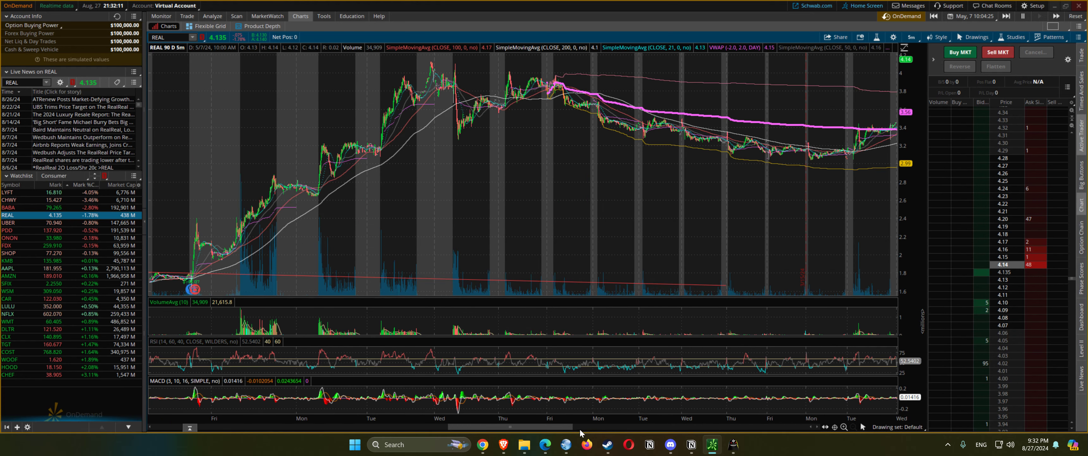
left_click_drag(571, 427, 621, 426)
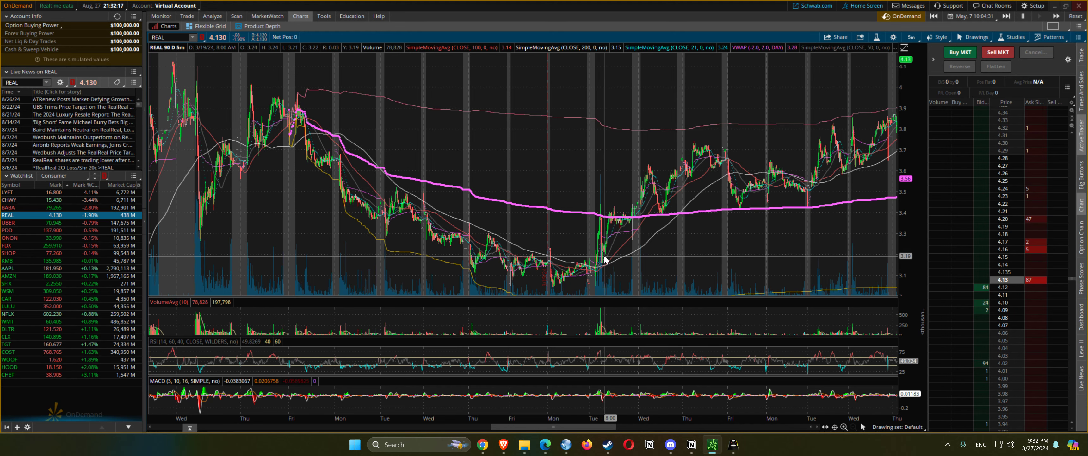
left_click_drag(501, 275, 826, 252)
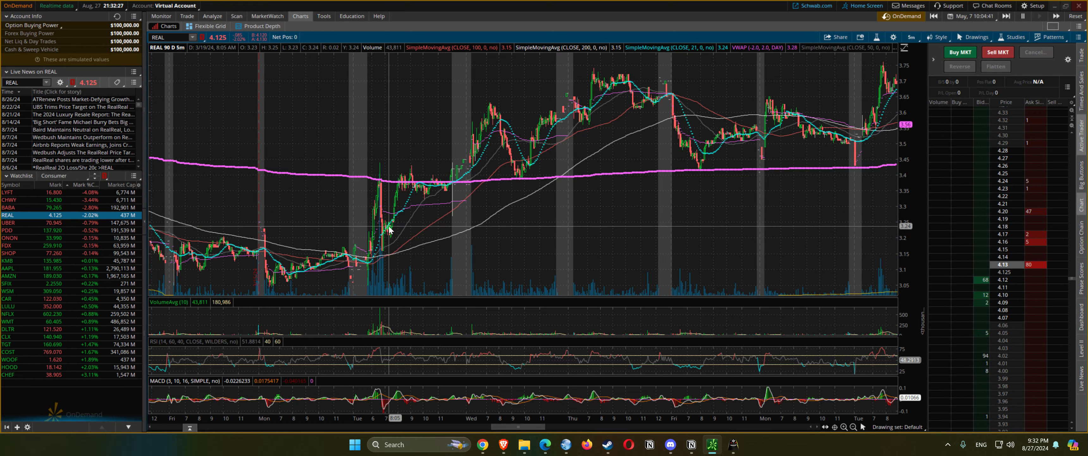
left_click_drag(351, 233, 516, 237)
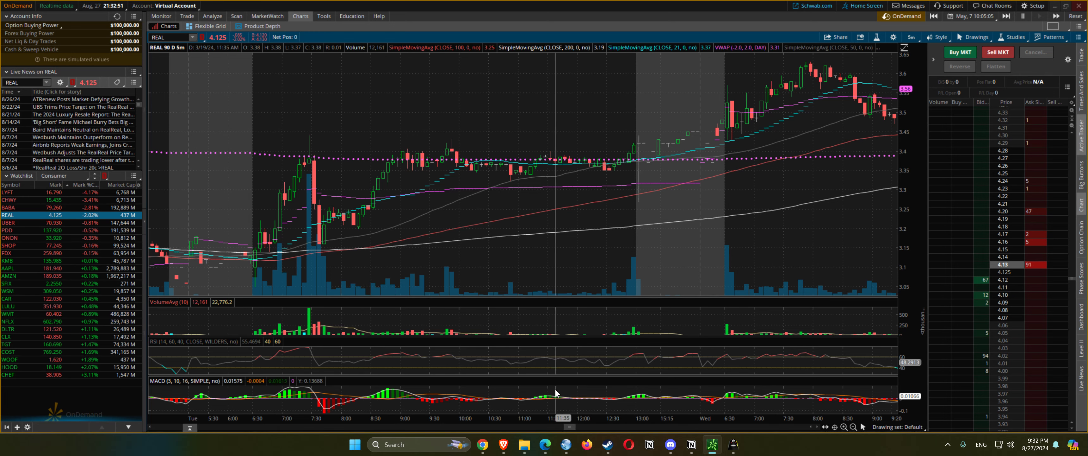
scroll(628, 110, "down", 5)
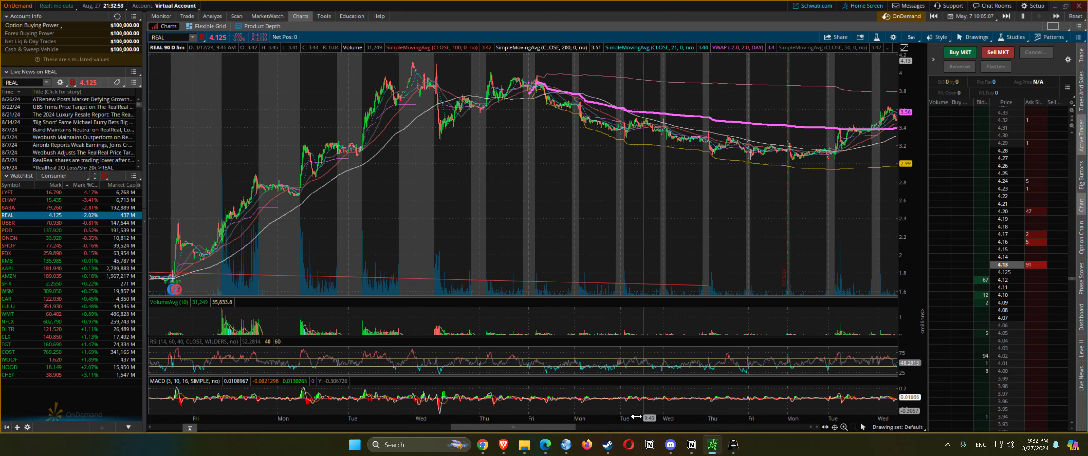
left_click_drag(532, 428, 576, 427)
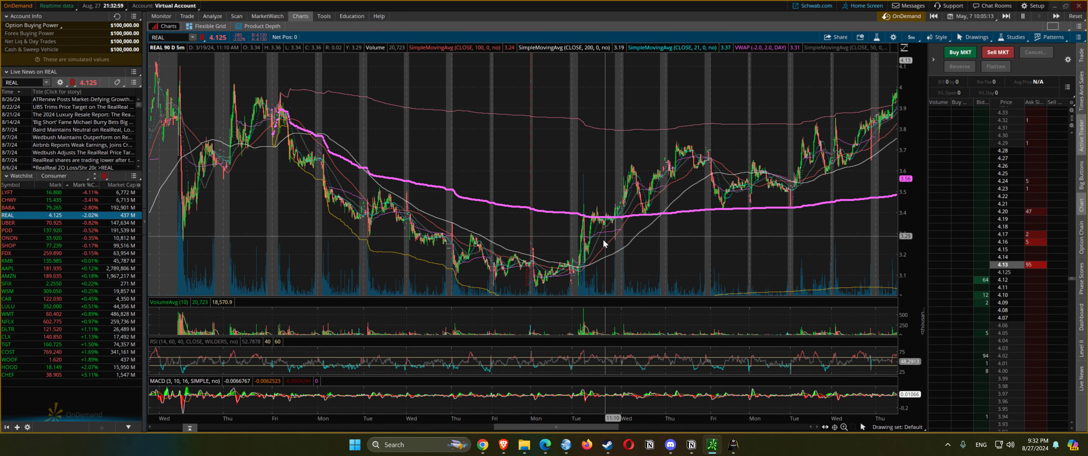
left_click_drag(545, 428, 568, 428)
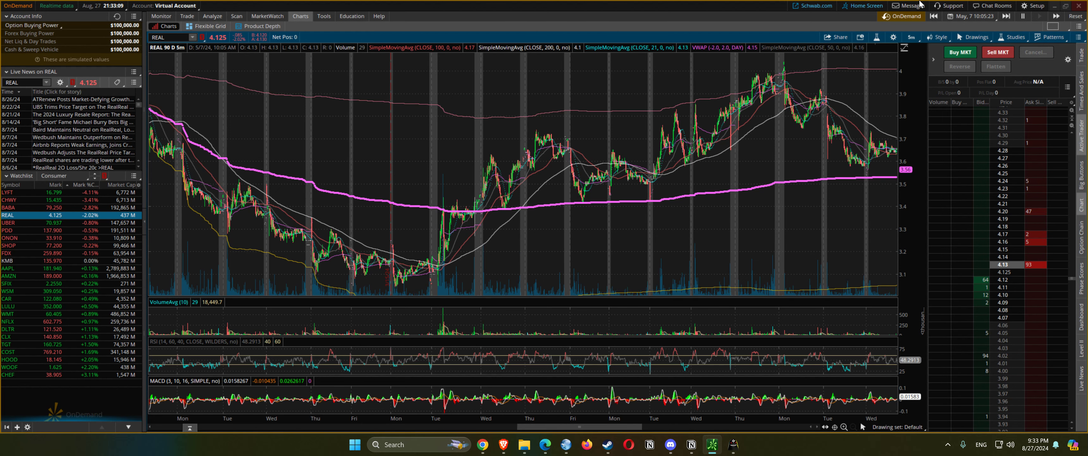
Switch the REAL chart to 360 D 1h bars and zoom into the span from early March onward
left_click(909, 37)
left_click(892, 89)
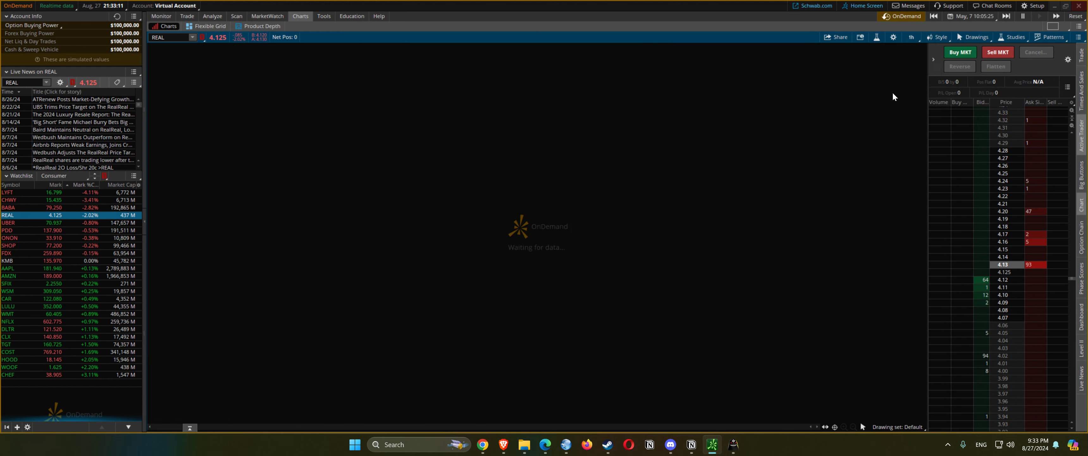
left_click_drag(629, 226, 881, 208)
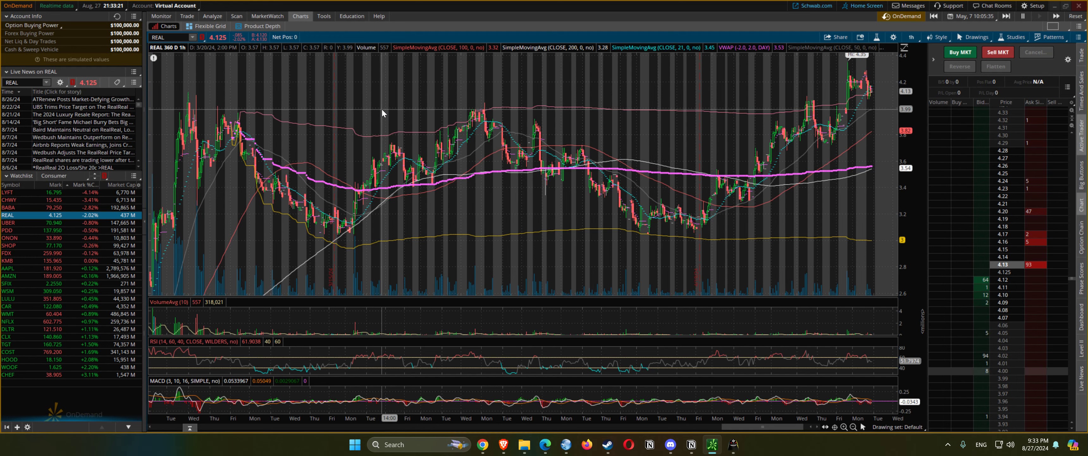
left_click_drag(750, 429, 735, 429)
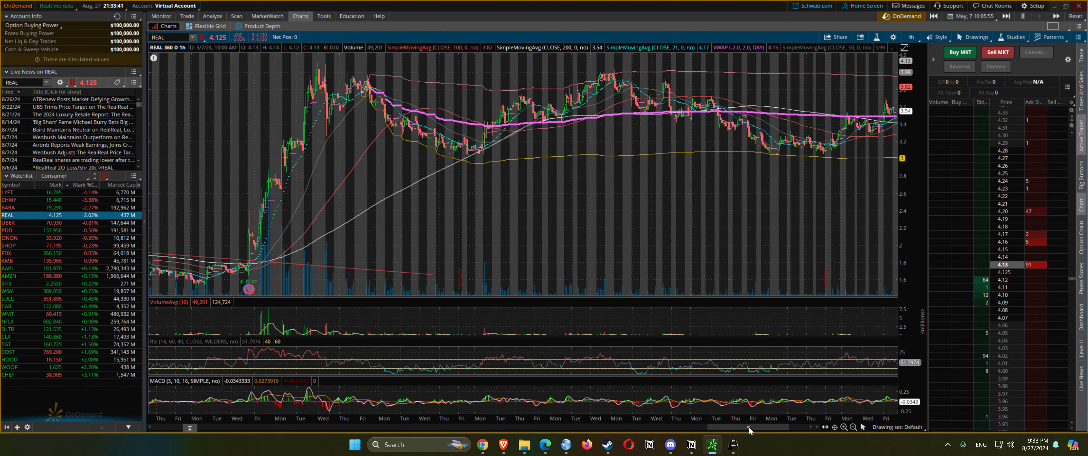
Pan the hourly chart back and forth to center the W-shaped base
left_click_drag(750, 429, 769, 428)
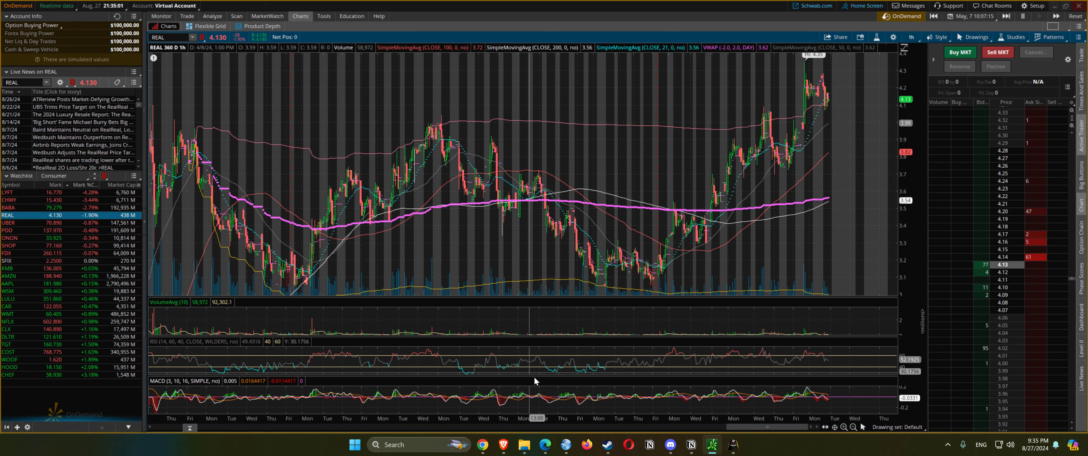
left_click_drag(747, 425, 736, 426)
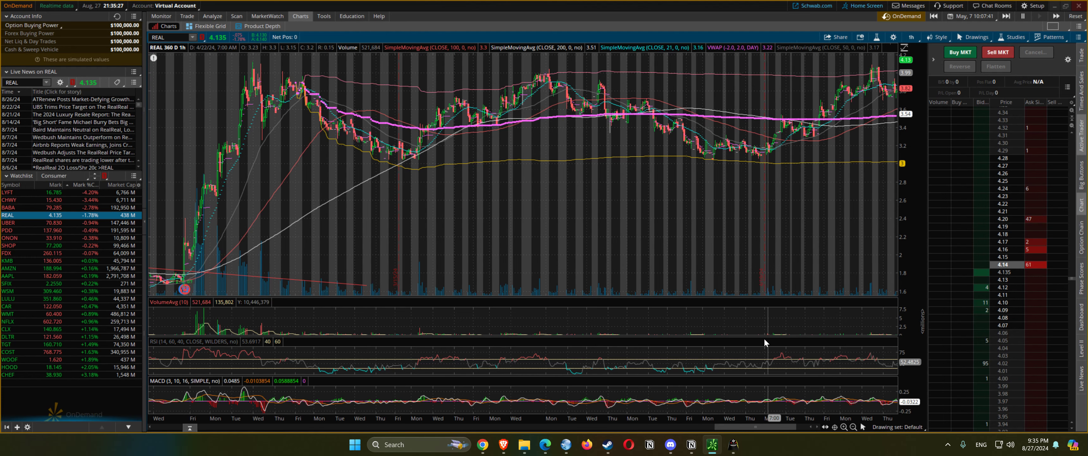
left_click_drag(751, 428, 764, 427)
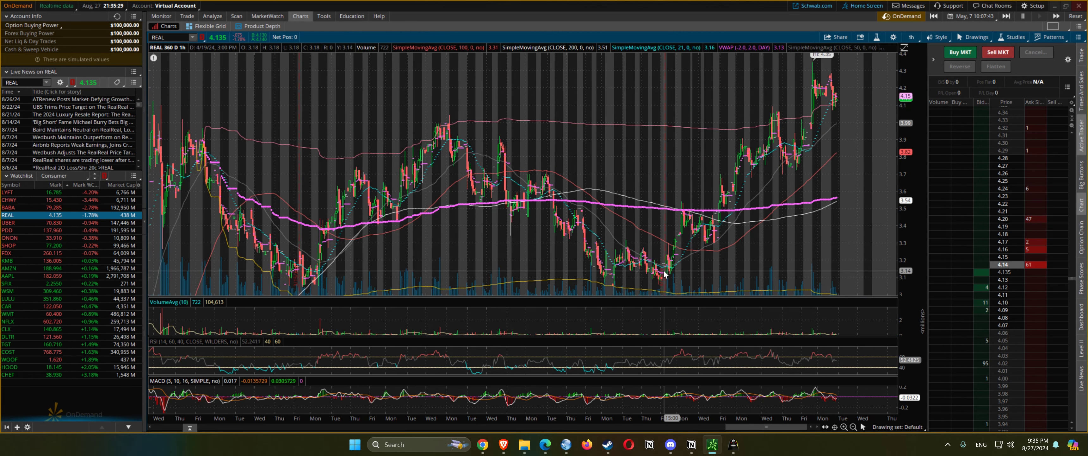
Draw a falling trendline on the hourly REAL chart from the April high to the late-April low
right_click(502, 140)
mouse_move(613, 160)
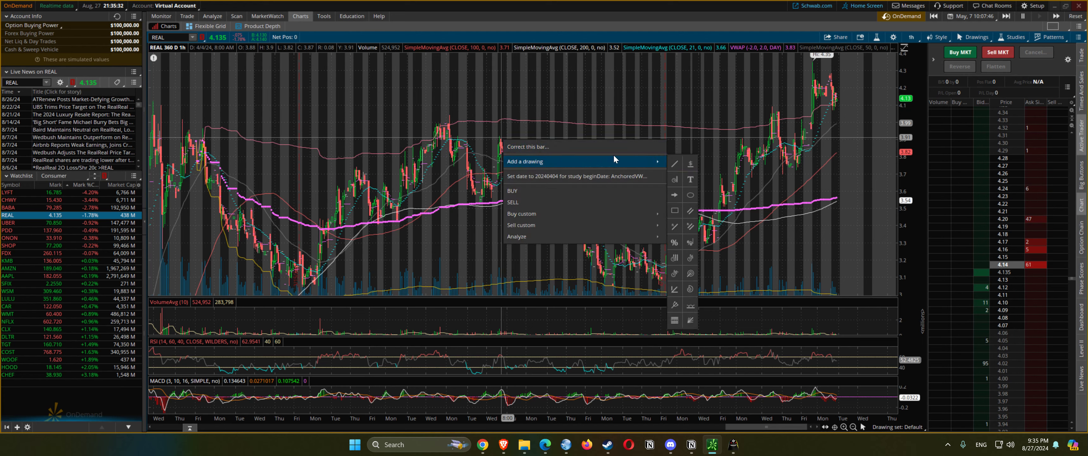
left_click(675, 163)
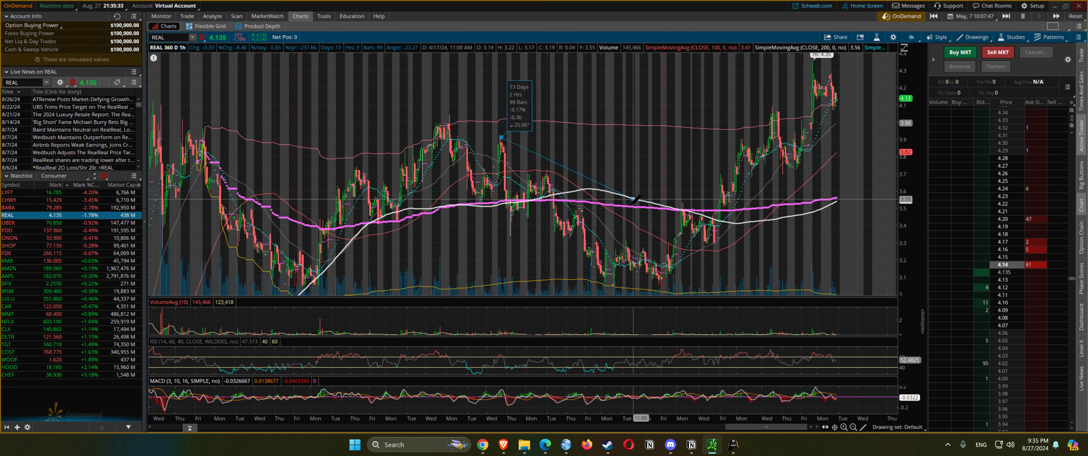
left_click(679, 279)
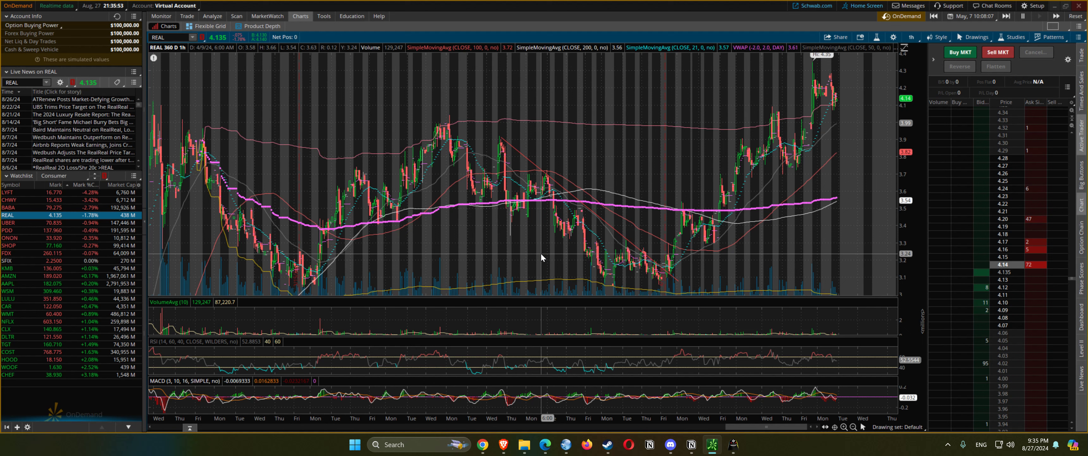
Zoom to the recent date range, then zoom out to months of history, keeping the hourly time frame
left_click_drag(541, 253, 761, 249)
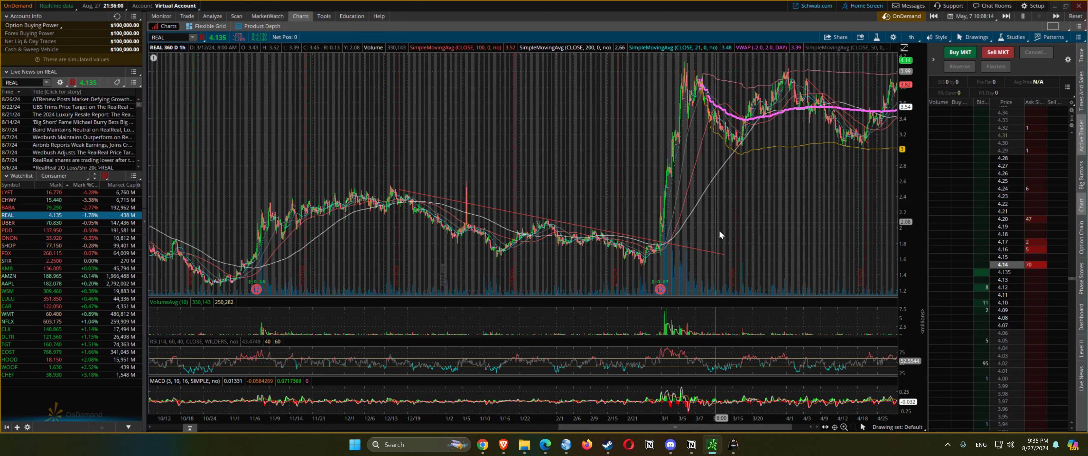
scroll(694, 137, "down", 10)
scroll(728, 134, "down", 3)
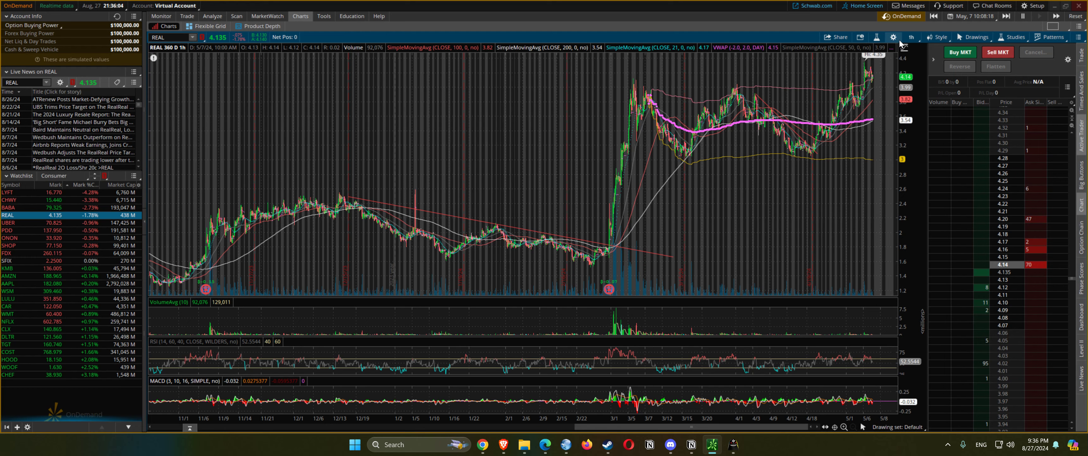
left_click(911, 38)
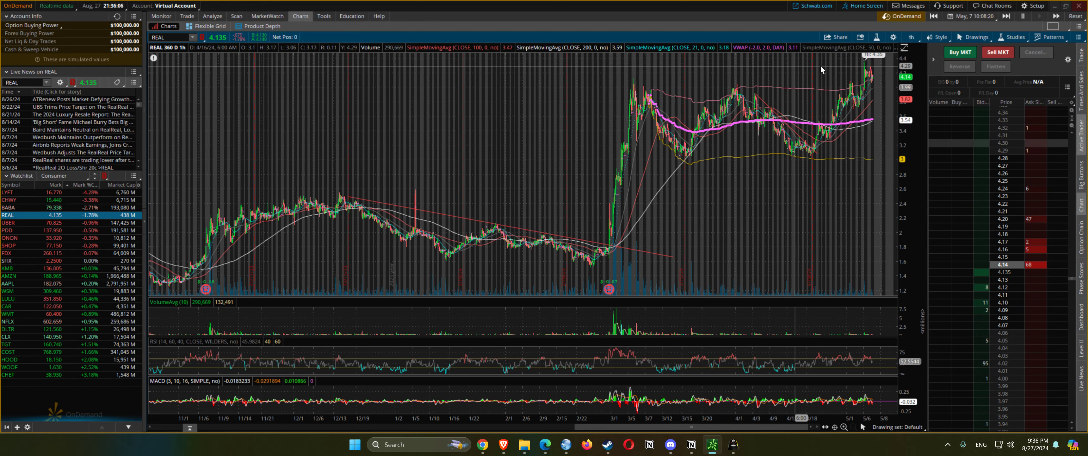
Exit OnDemand replay so REAL's hourly chart shows live data through late August
left_click(917, 19)
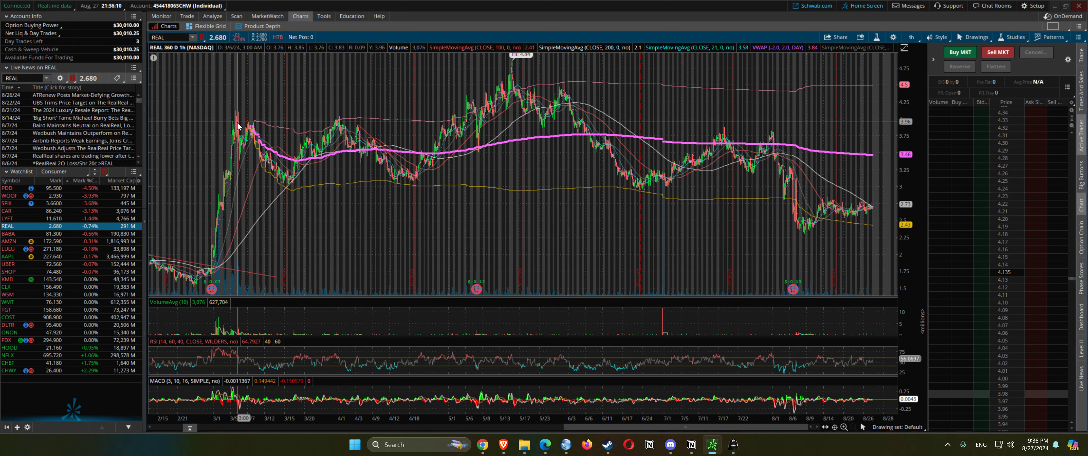